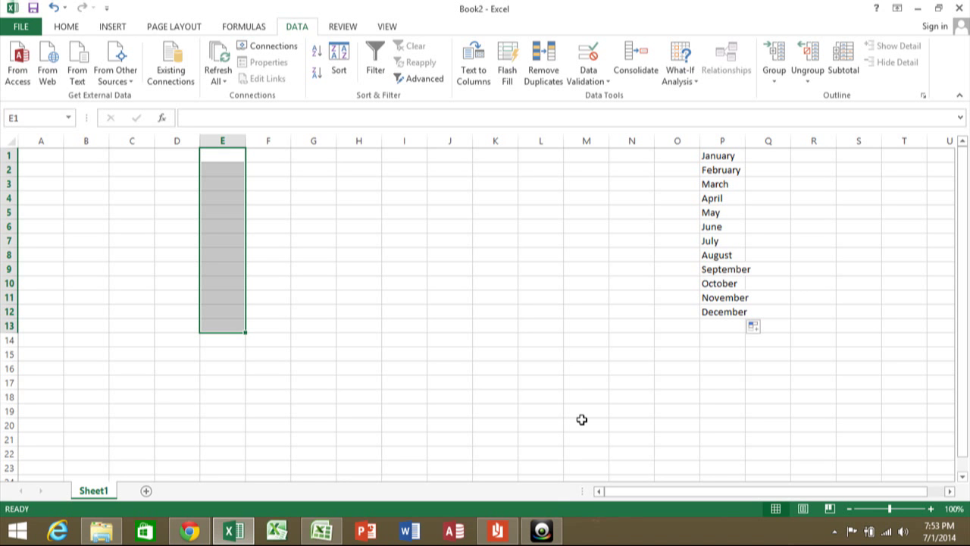
# Step: Clear the old selection and select cells E1:E12 for the month list
pyautogui.click(426, 226)
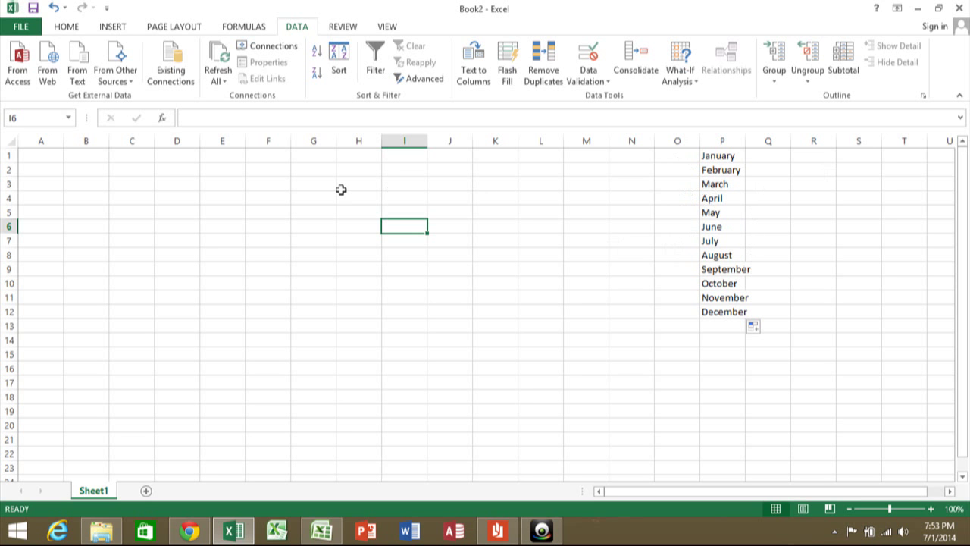
pyautogui.moveTo(238, 154); pyautogui.dragTo(223, 307)
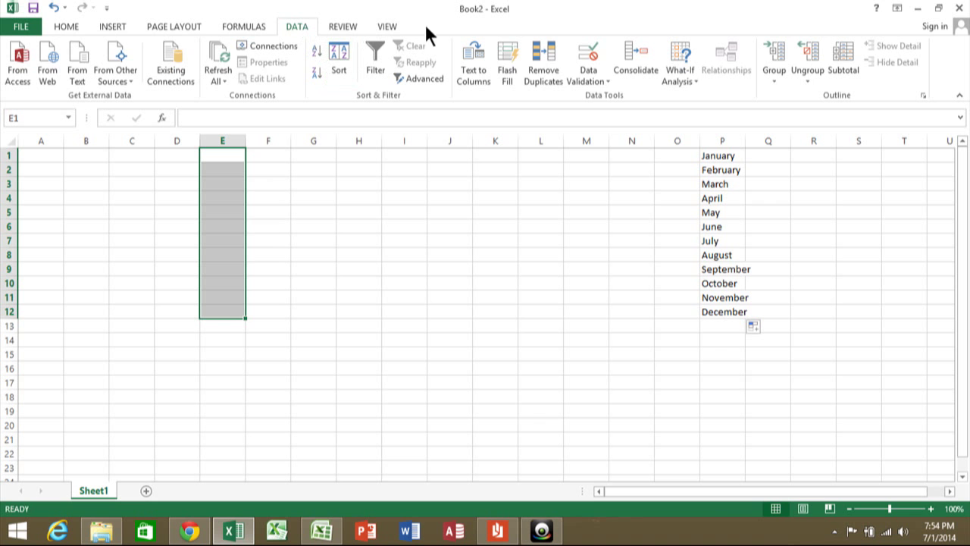
# Step: Open Data Validation for E1:E12 and set Allow to List
pyautogui.click(588, 76)
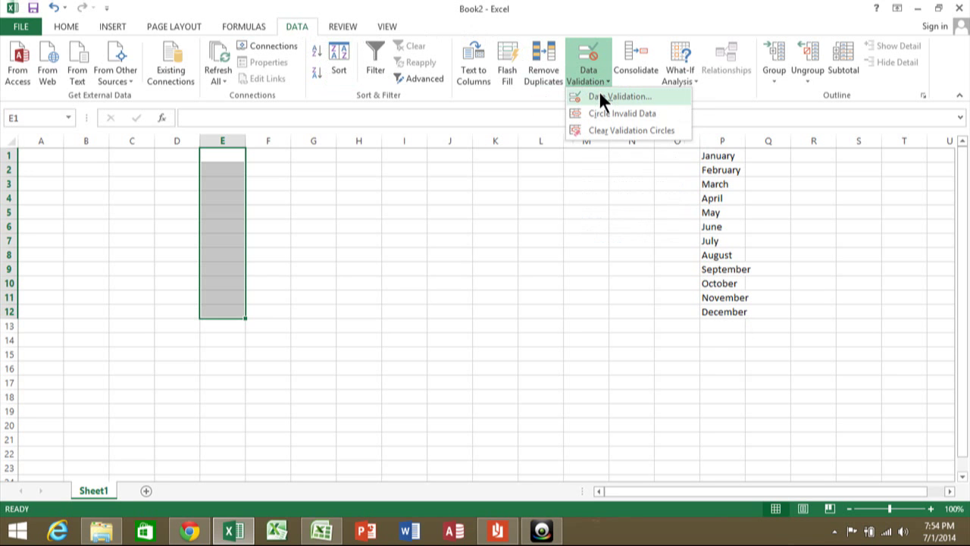
pyautogui.click(599, 95)
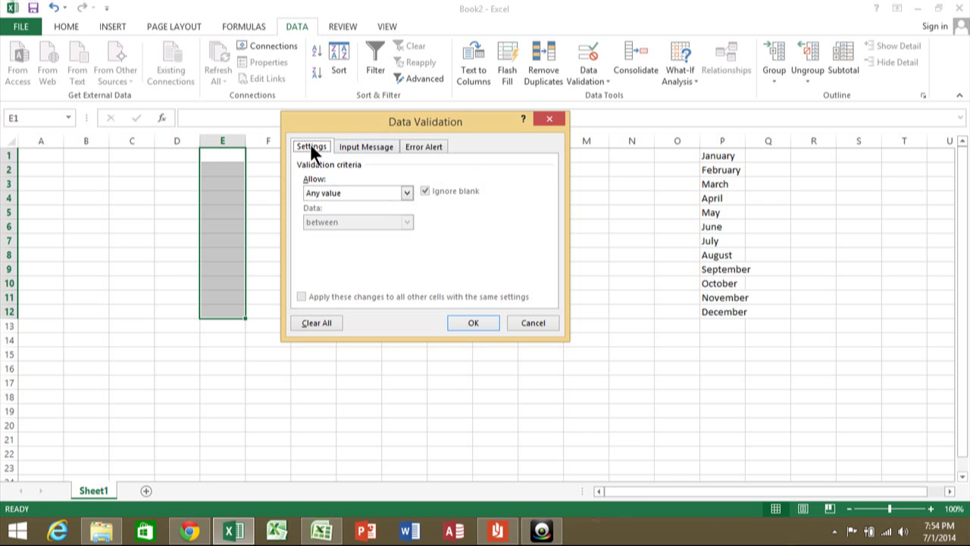
pyautogui.click(406, 194)
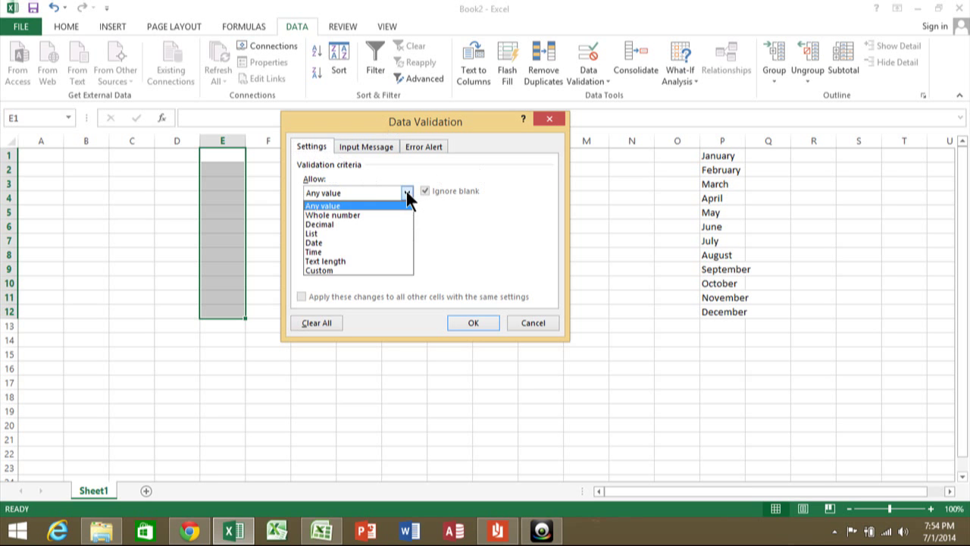
pyautogui.click(328, 232)
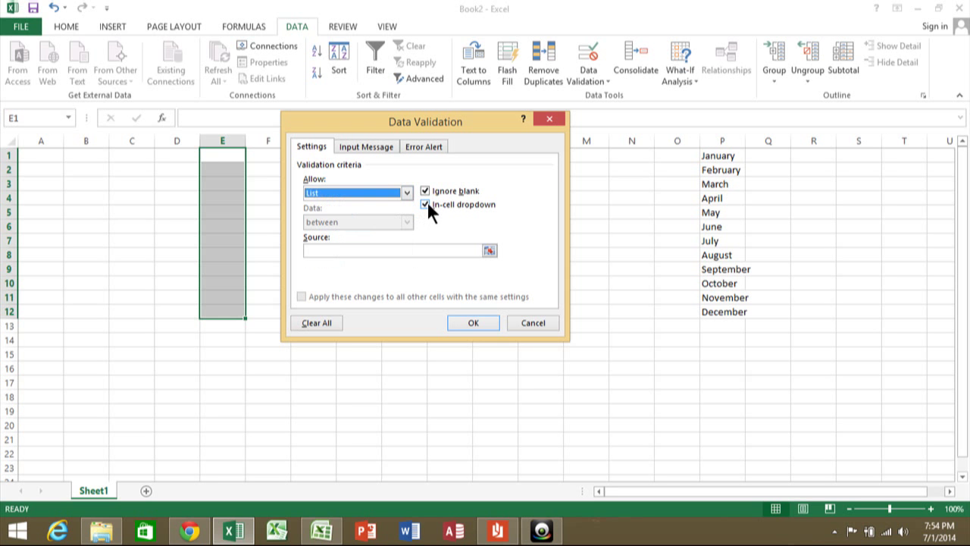
# Step: Set the list source to the month names in =$P$1:$P$12
pyautogui.click(427, 251)
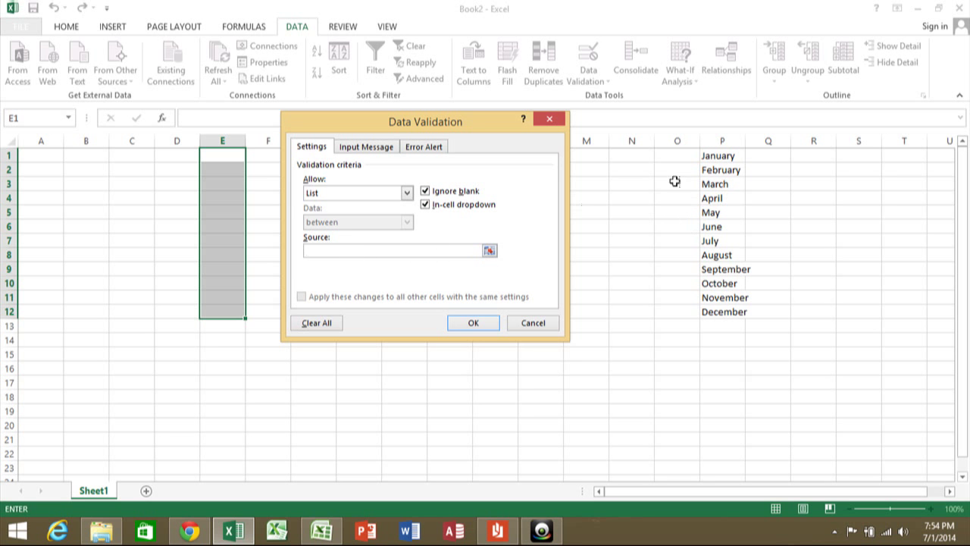
pyautogui.moveTo(720, 155); pyautogui.dragTo(726, 314)
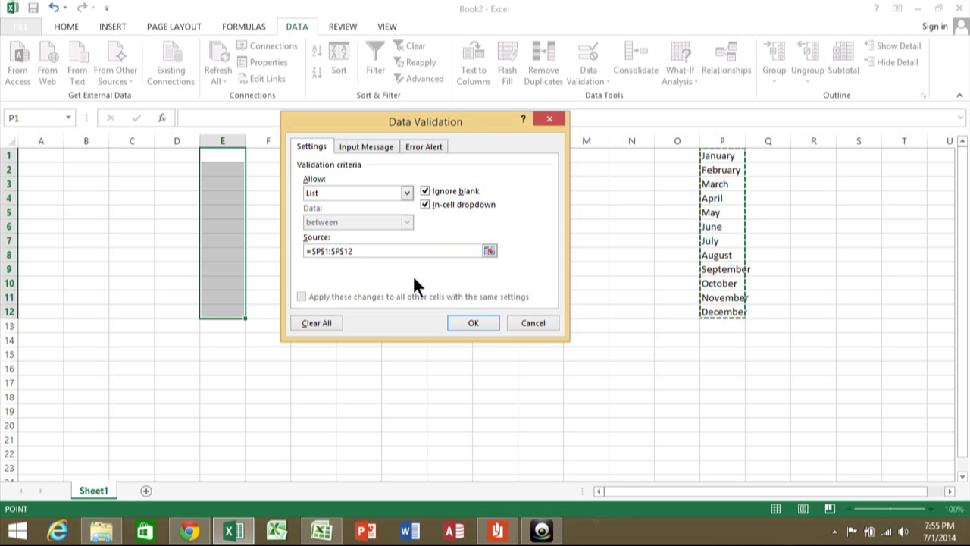
pyautogui.click(371, 144)
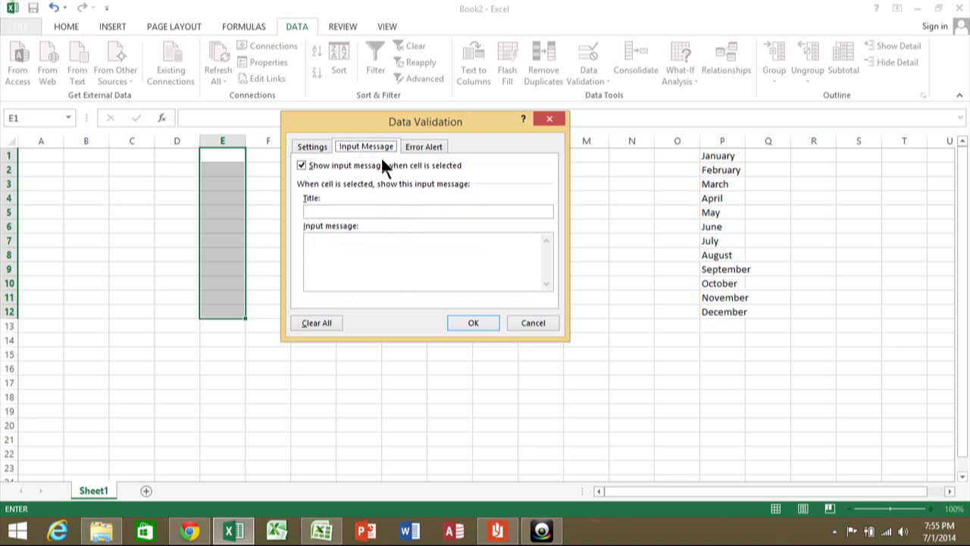
# Step: Enter the input message 'Please pick one from the list.'
pyautogui.click(368, 240)
pyautogui.write('Please pl')
pyautogui.write('e')
pyautogui.press('BackSpace')
pyautogui.press('BackSpace')
pyautogui.press('BackSpace')
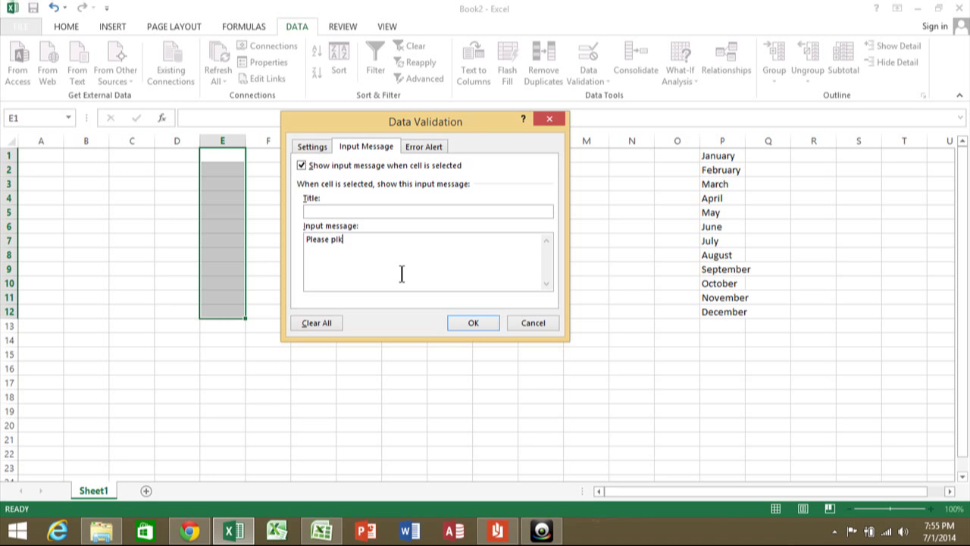
pyautogui.write('pick one from the list.')
pyautogui.click(427, 147)
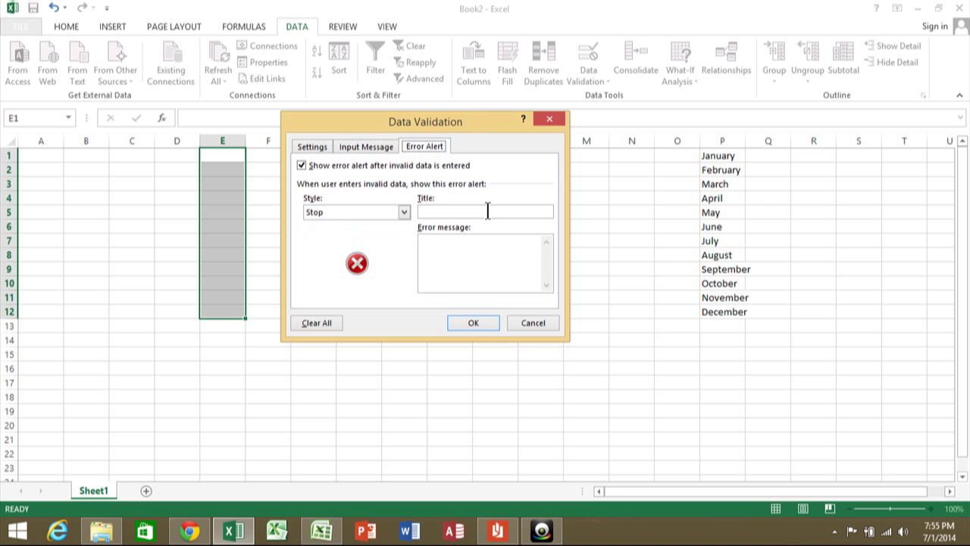
# Step: Enter 'No, Try again.' as the Stop-style error message
pyautogui.click(468, 246)
pyautogui.write('No, Try a')
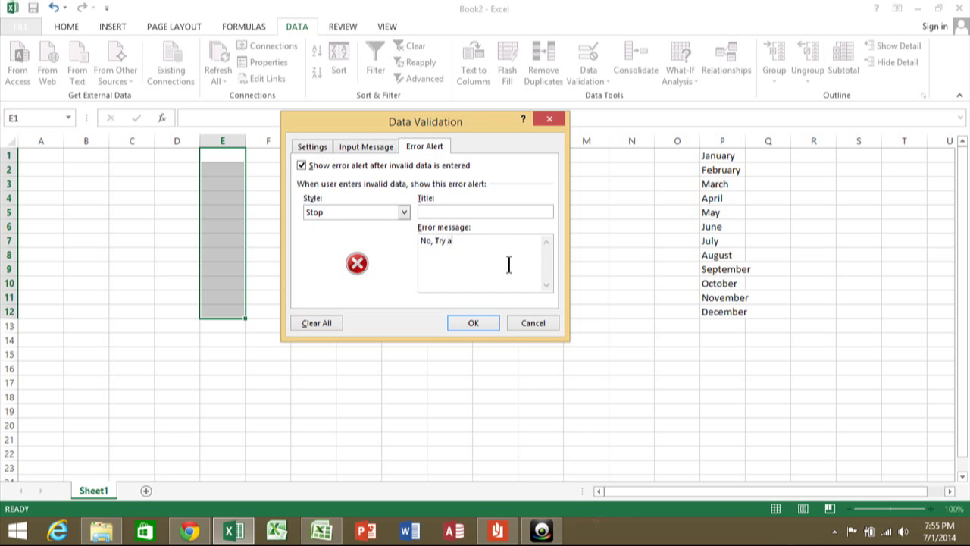
pyautogui.write('gain.')
# Step: Recheck the List rule, input prompt and error alert, then apply the validation to E1:E12
pyautogui.click(314, 145)
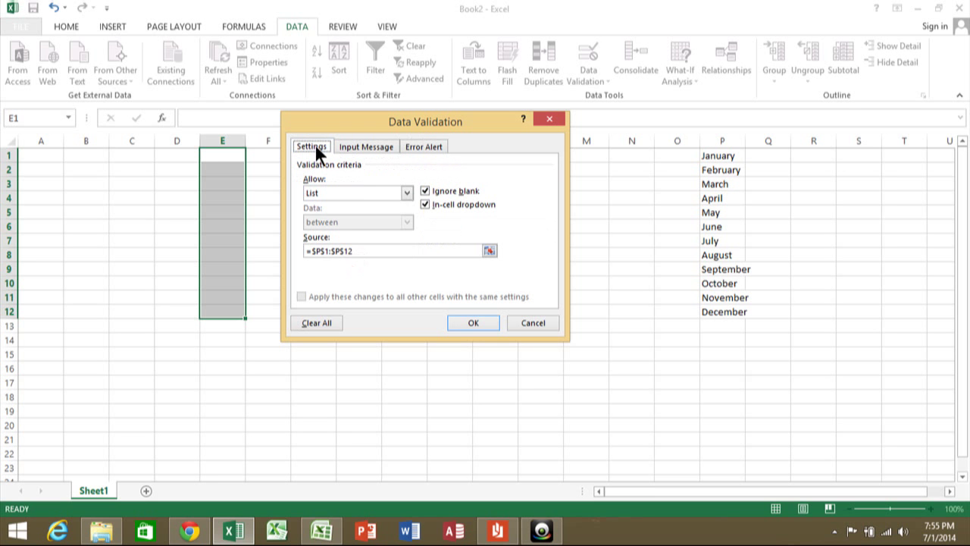
pyautogui.click(405, 192)
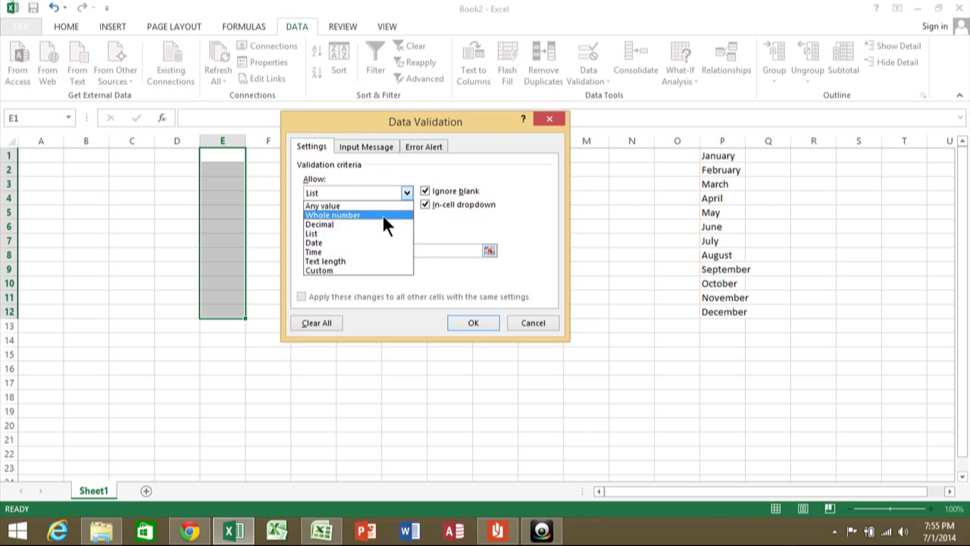
pyautogui.click(362, 234)
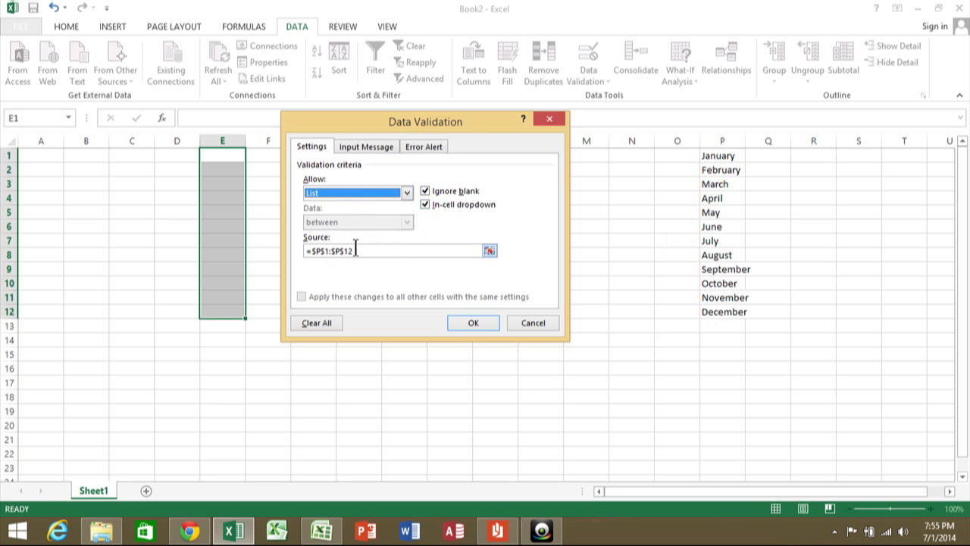
pyautogui.click(368, 146)
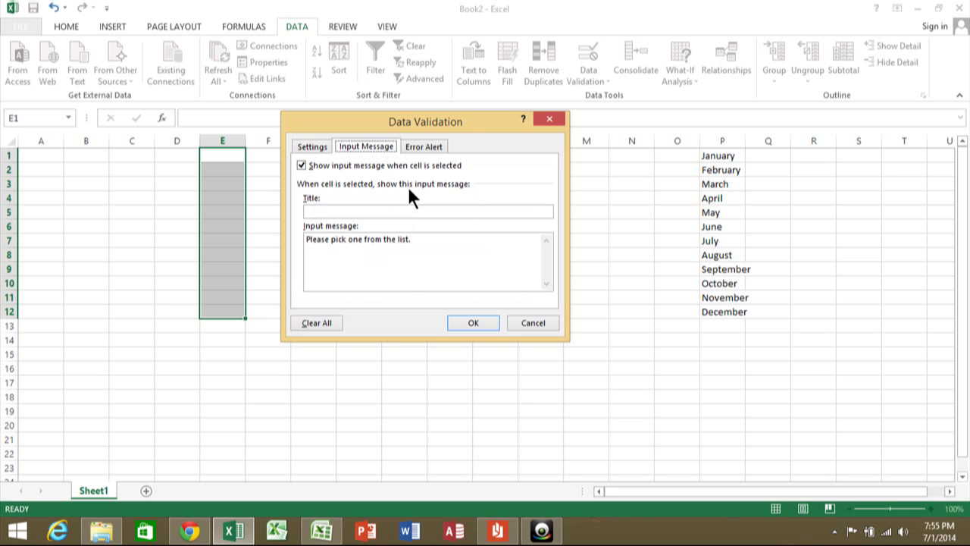
pyautogui.click(429, 151)
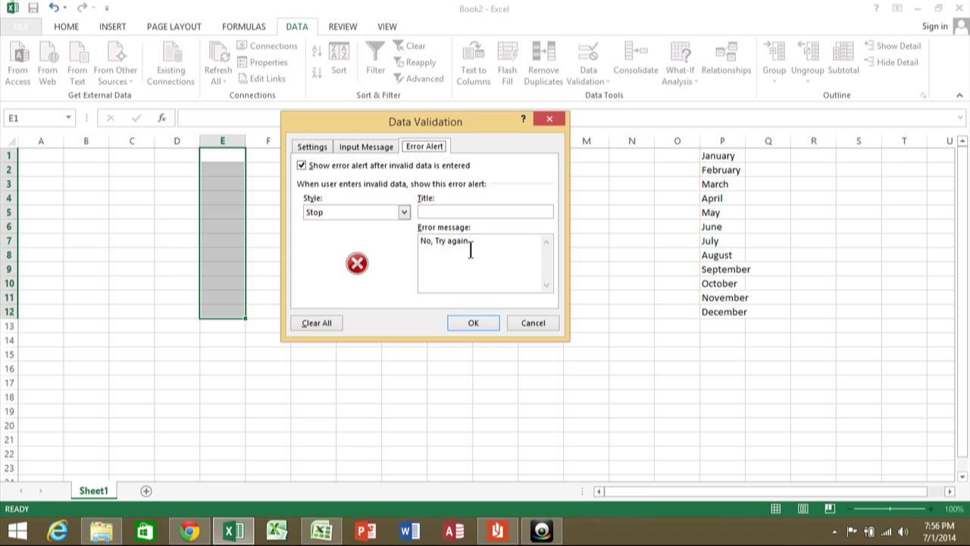
pyautogui.click(473, 323)
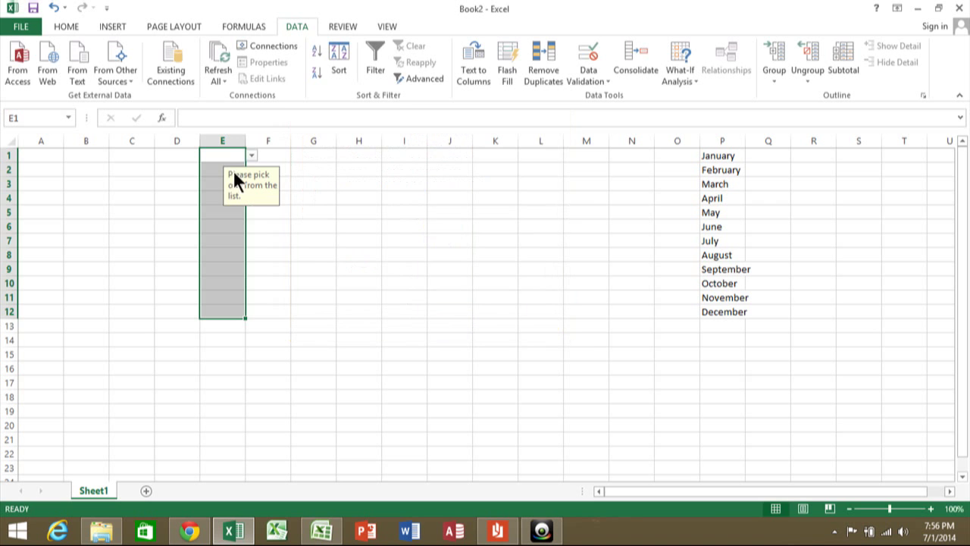
# Step: Choose June for E1 and April for E2 from the month drop-downs
pyautogui.click(222, 156)
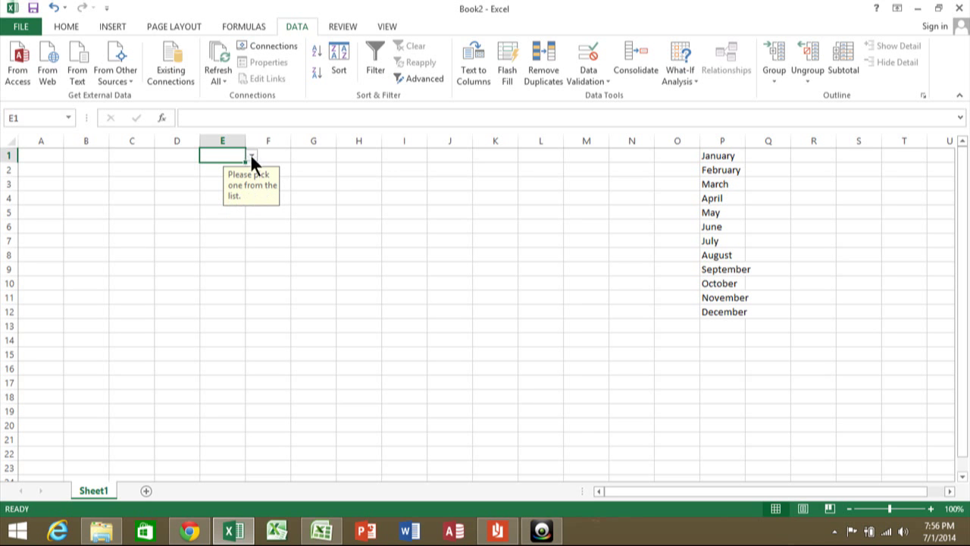
pyautogui.click(250, 155)
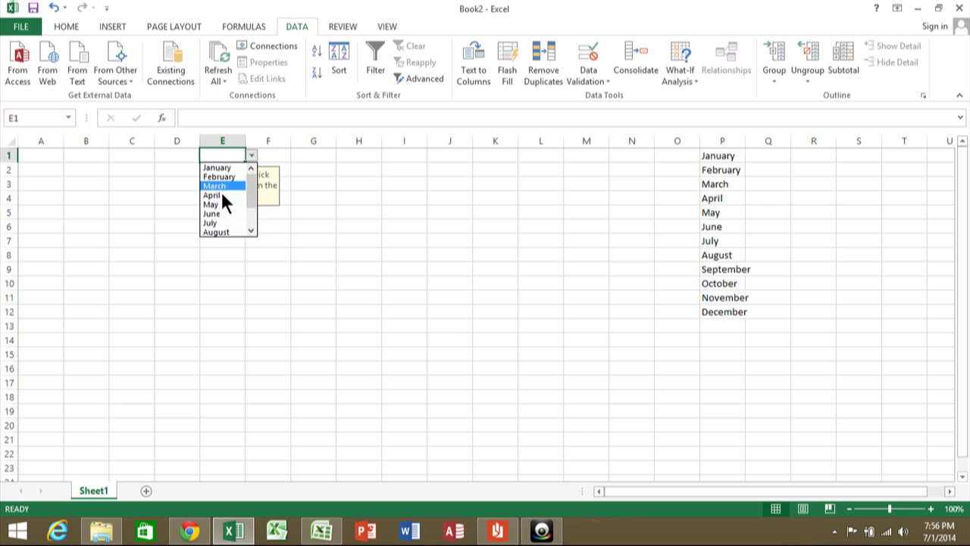
pyautogui.click(217, 215)
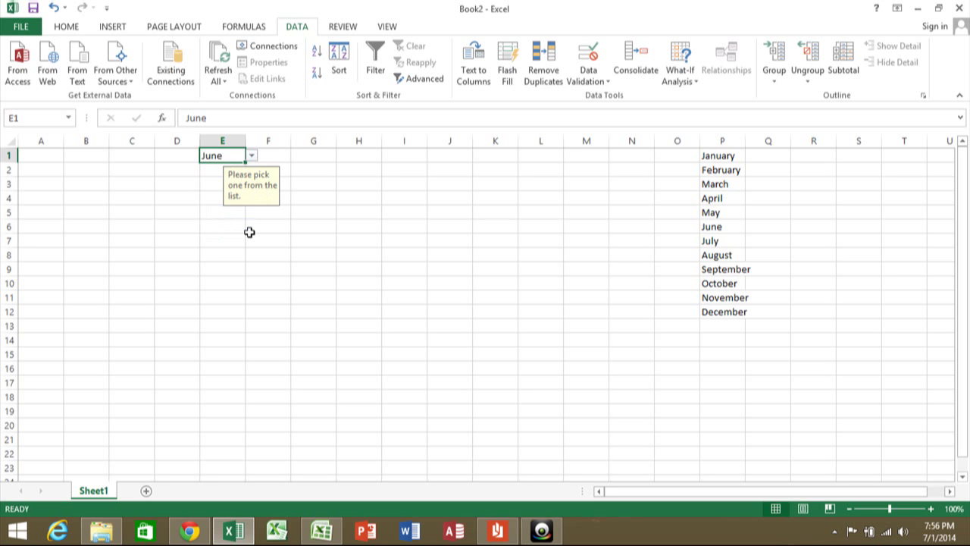
pyautogui.click(208, 171)
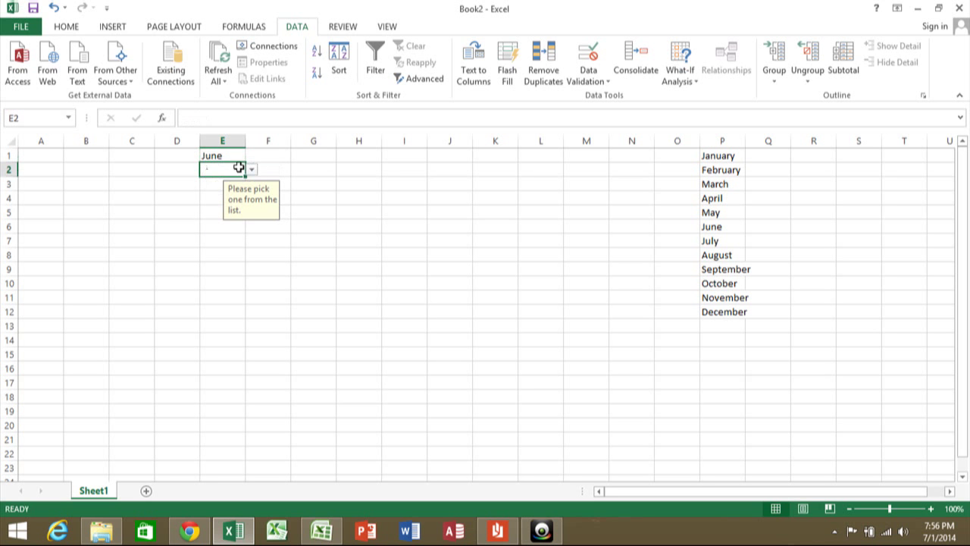
pyautogui.click(252, 168)
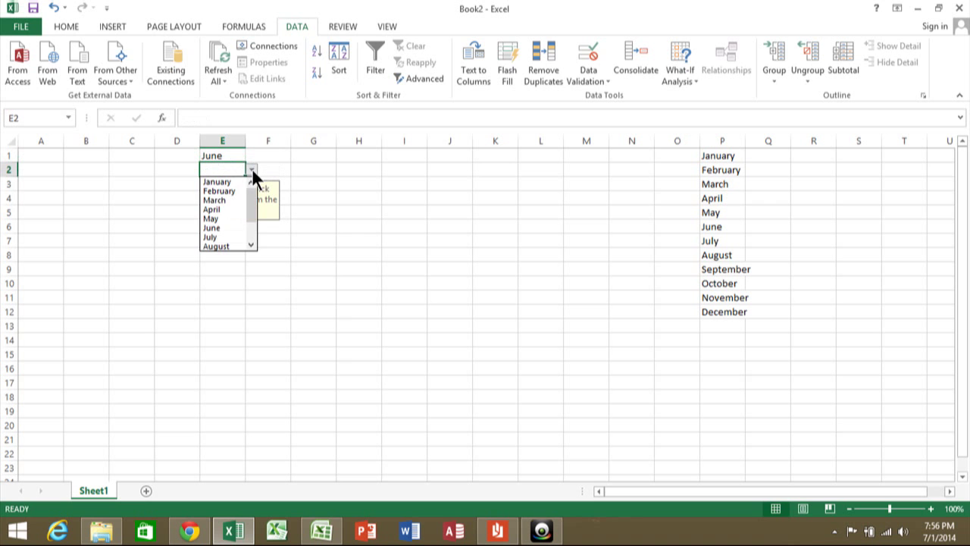
pyautogui.click(217, 210)
# Step: Enter 'Monday' in E2 to confirm the Stop alert rejects it, then cancel
pyautogui.write('Monday')
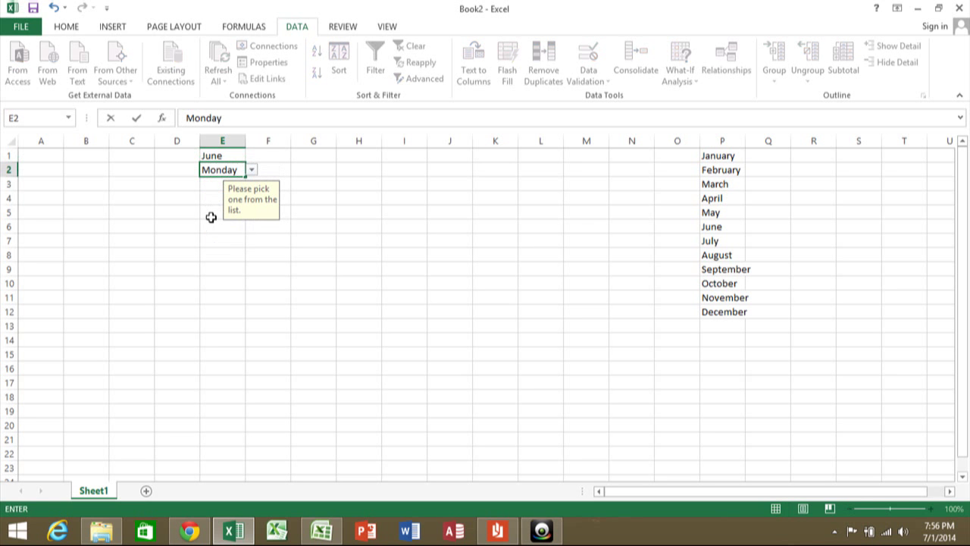
pyautogui.press('Return')
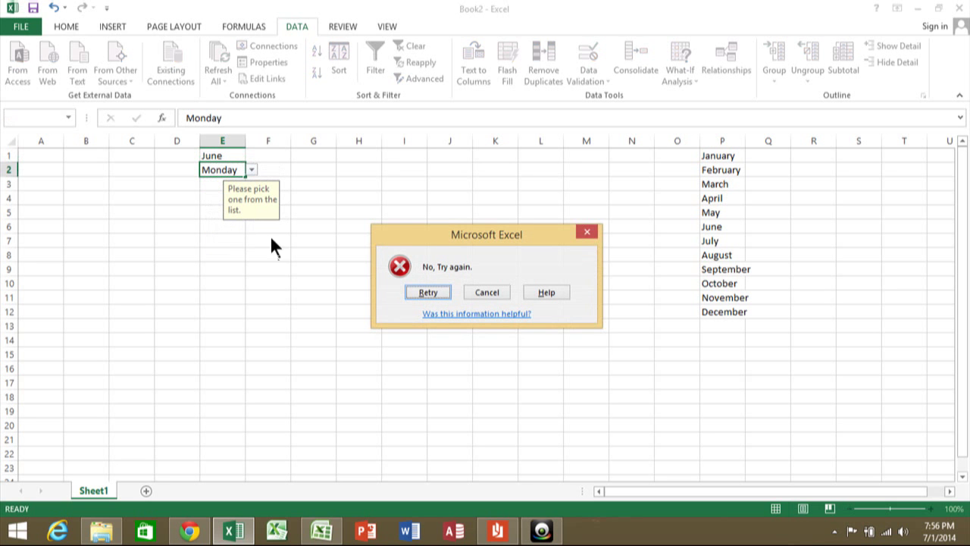
pyautogui.click(485, 295)
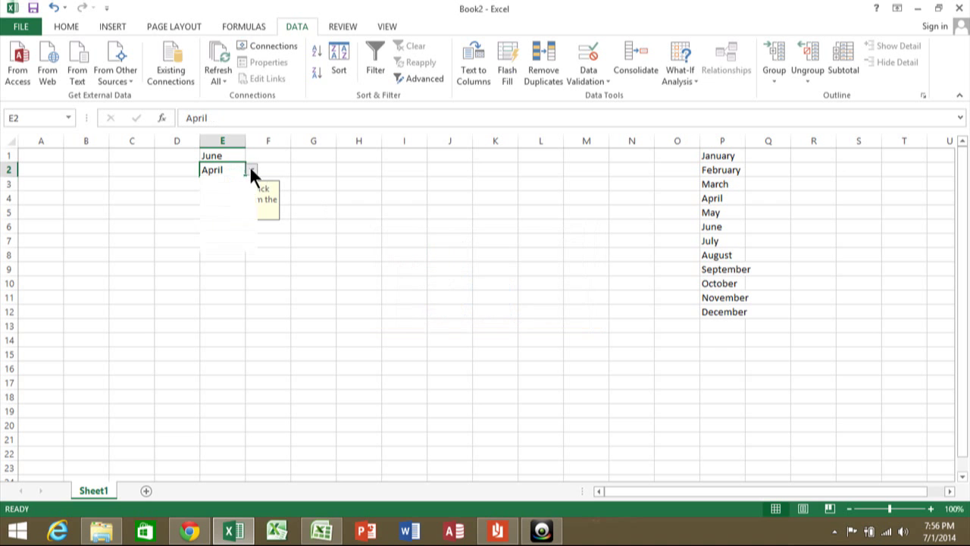
# Step: Change E2 to August from its month drop-down
pyautogui.click(251, 169)
pyautogui.click(225, 220)
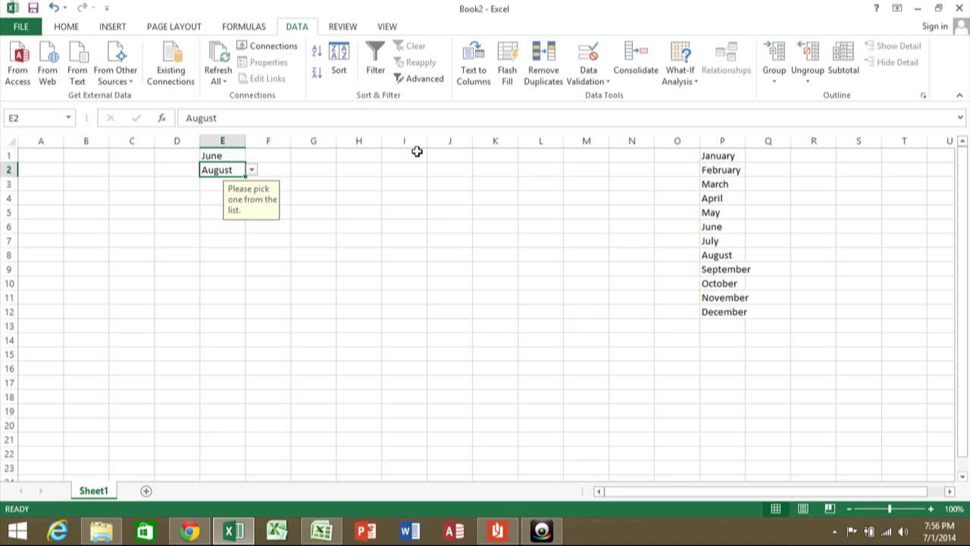
pyautogui.click(541, 531)
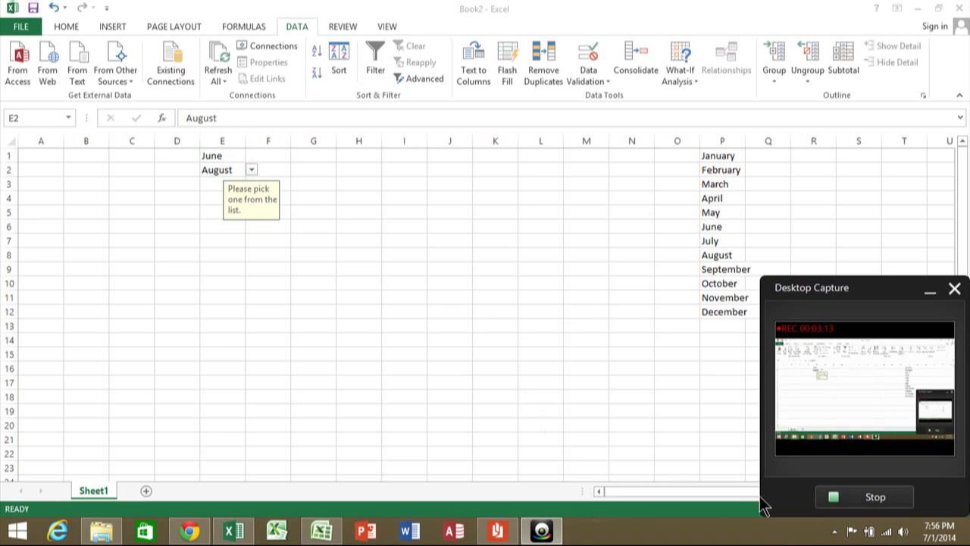